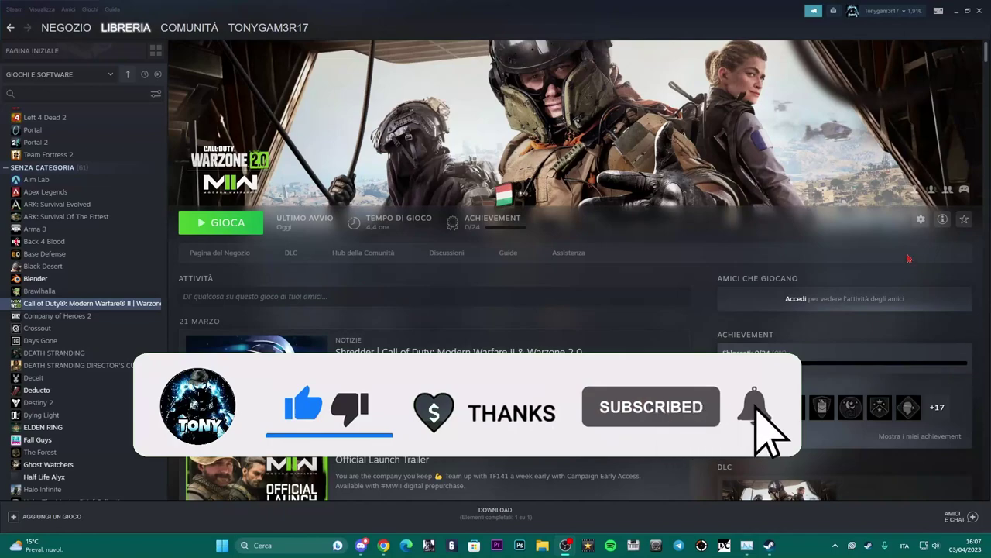
Open the local files folder of Call of Duty: Modern Warfare II | Warzone 2.0 from its library page.
{"action": "left_click", "coordinate": [921, 220]}
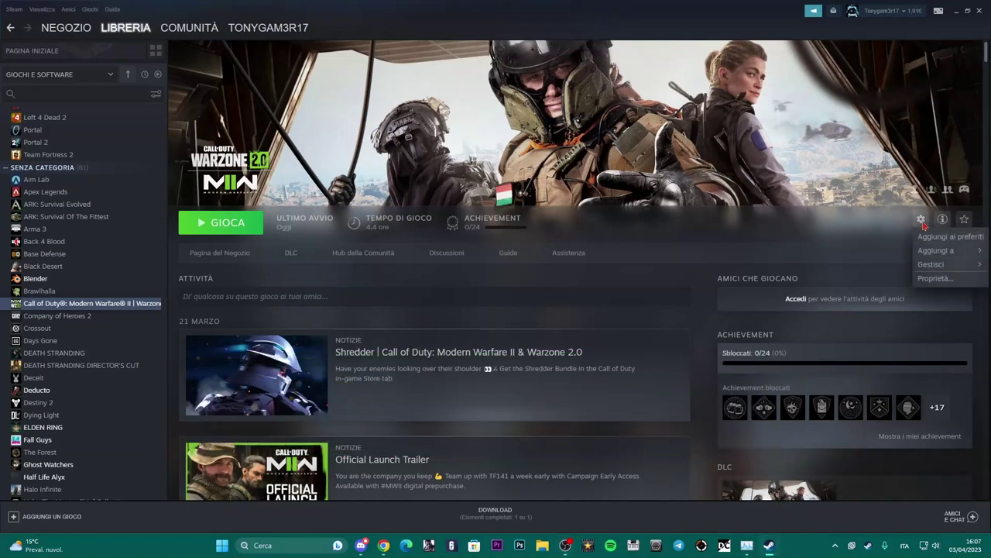
{"action": "mouse_move", "coordinate": [936, 264]}
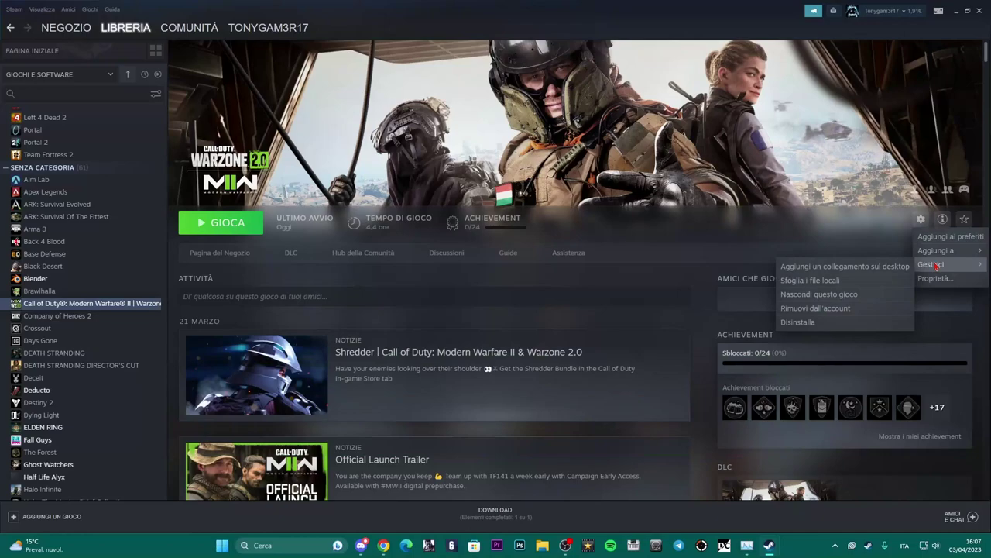
{"action": "left_click", "coordinate": [802, 281]}
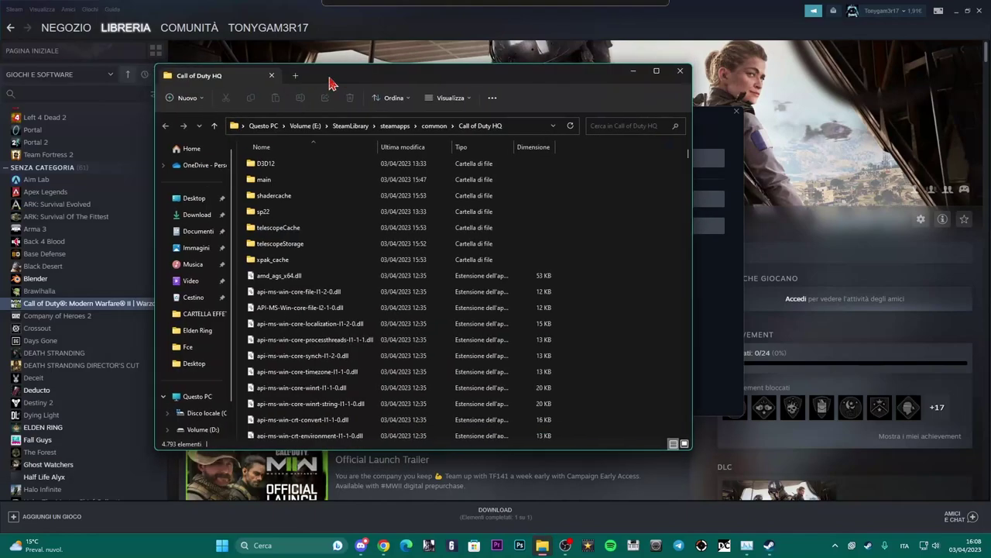
{"action": "left_click_drag", "start_coordinate": [328, 82], "coordinate": [570, 87]}
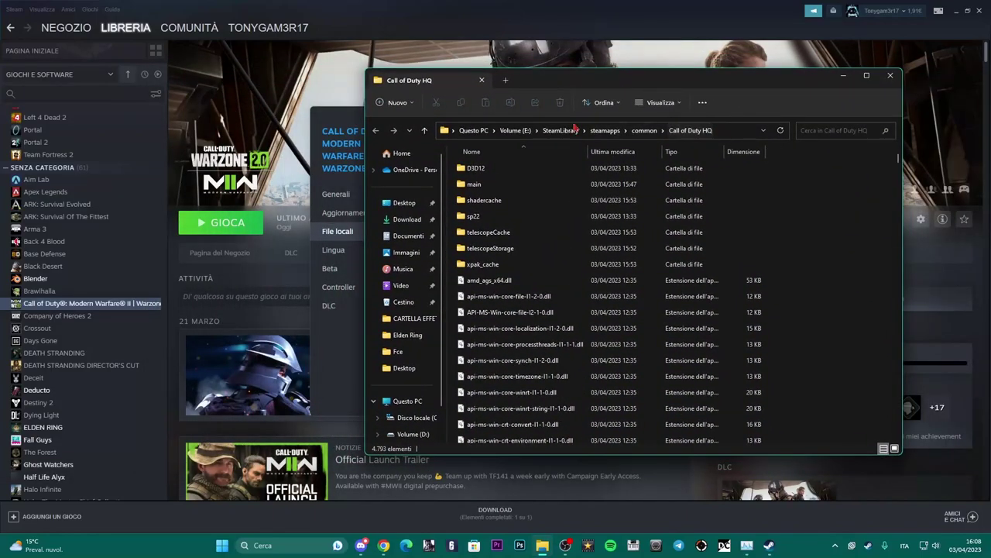
Delete the D3D12 folder from the Call of Duty HQ installation folder.
{"action": "scroll", "coordinate": [603, 284], "scroll_direction": "down", "scroll_amount": 5}
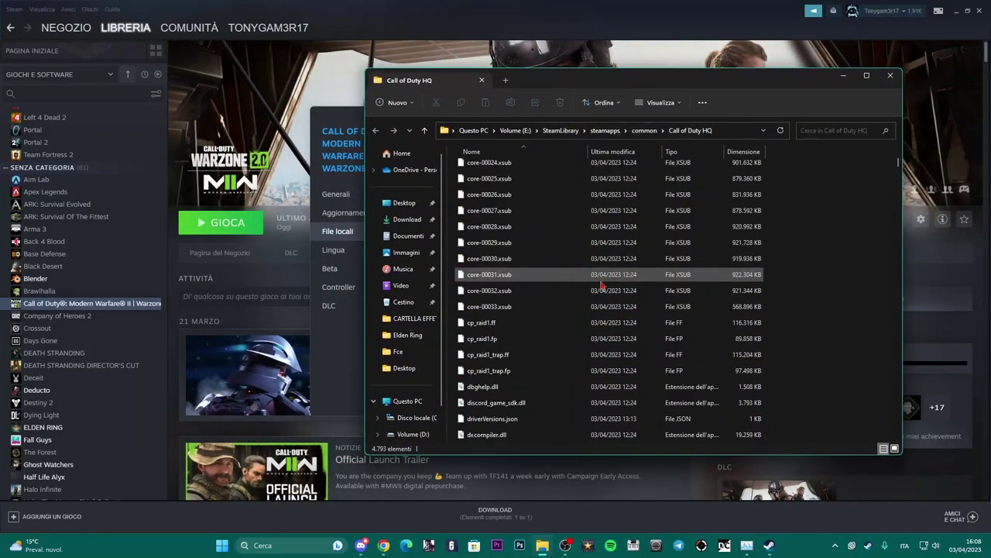
{"action": "scroll", "coordinate": [602, 284], "scroll_direction": "down", "scroll_amount": 5}
{"action": "scroll", "coordinate": [603, 284], "scroll_direction": "up", "scroll_amount": 10}
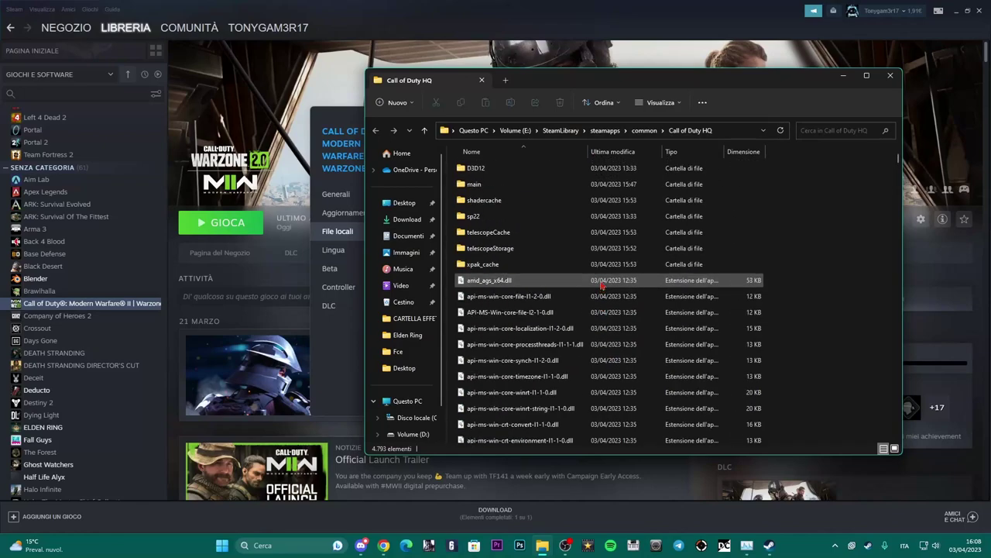
{"action": "scroll", "coordinate": [602, 281], "scroll_direction": "down", "scroll_amount": 2}
{"action": "scroll", "coordinate": [603, 282], "scroll_direction": "up", "scroll_amount": 2}
{"action": "left_click", "coordinate": [492, 168]}
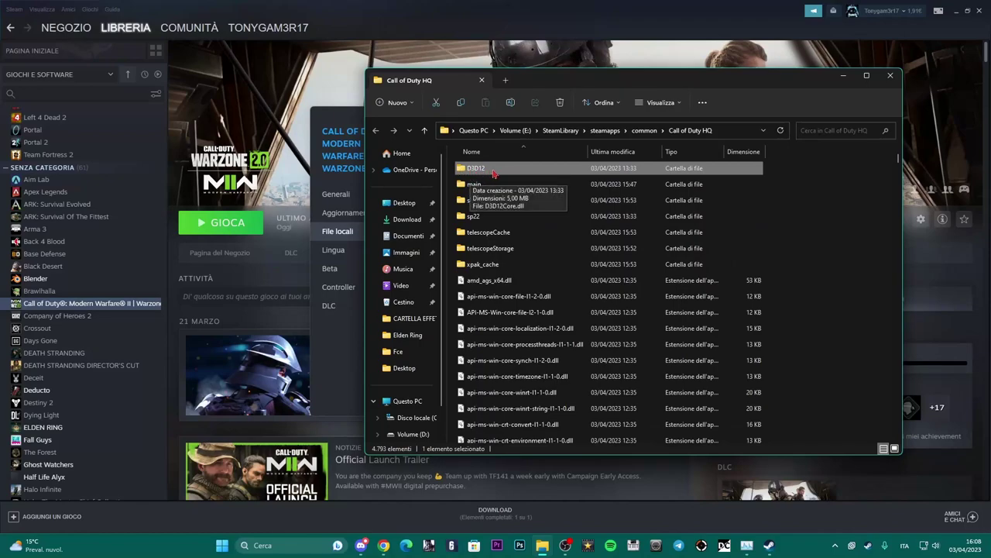
{"action": "key", "text": "Delete"}
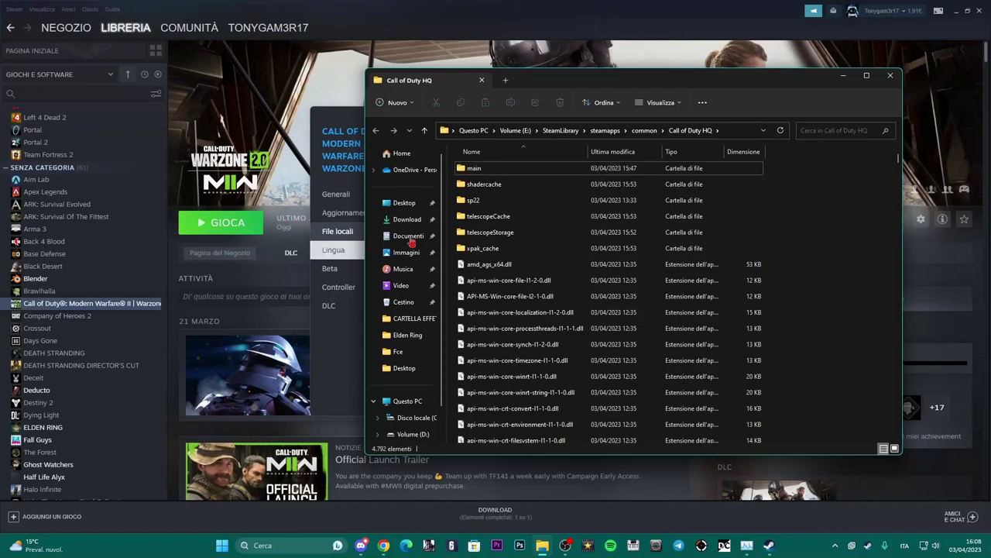
Review the compatibility settings of the cod application, then close its properties and the installation folder.
{"action": "left_click_drag", "start_coordinate": [551, 85], "coordinate": [490, 114]}
{"action": "scroll", "coordinate": [446, 269], "scroll_direction": "down", "scroll_amount": 15}
{"action": "left_click", "coordinate": [447, 269]}
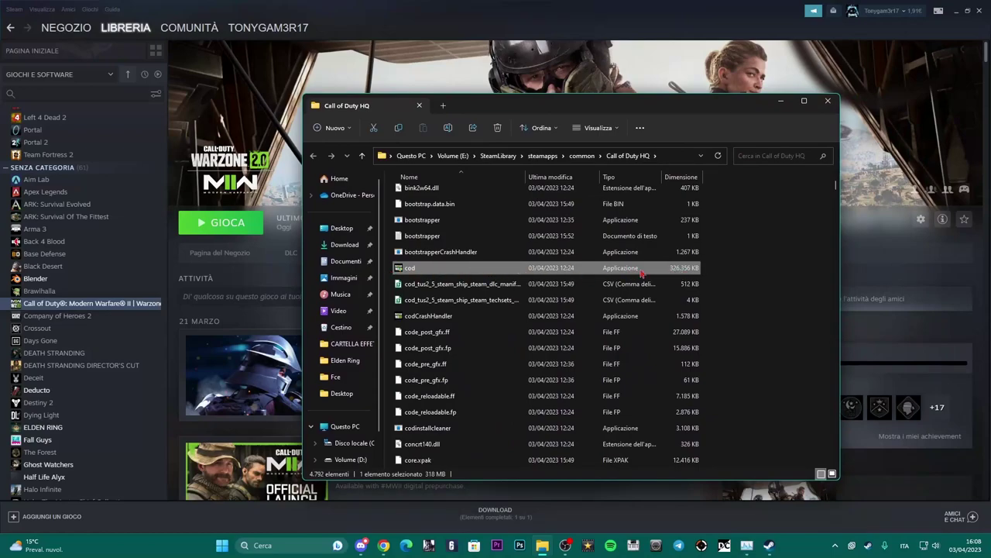
{"action": "right_click", "coordinate": [508, 270]}
{"action": "left_click", "coordinate": [554, 443]}
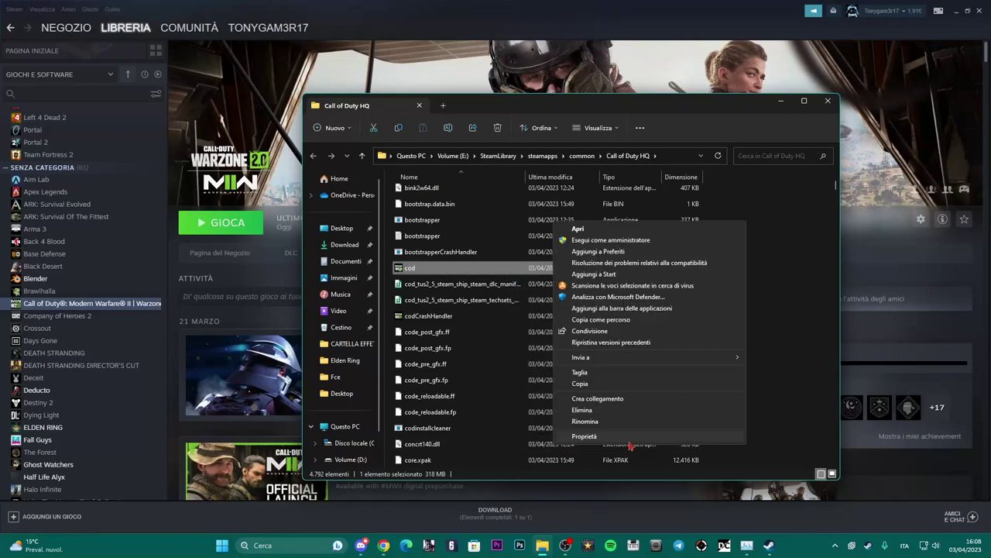
{"action": "left_click", "coordinate": [621, 448]}
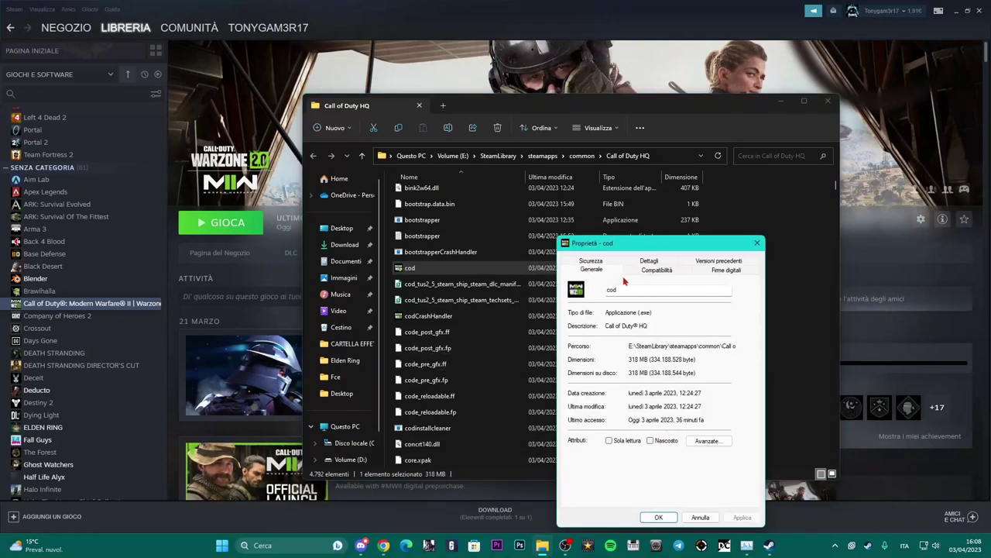
{"action": "left_click_drag", "start_coordinate": [668, 245], "coordinate": [599, 211]}
{"action": "left_click", "coordinate": [590, 234]}
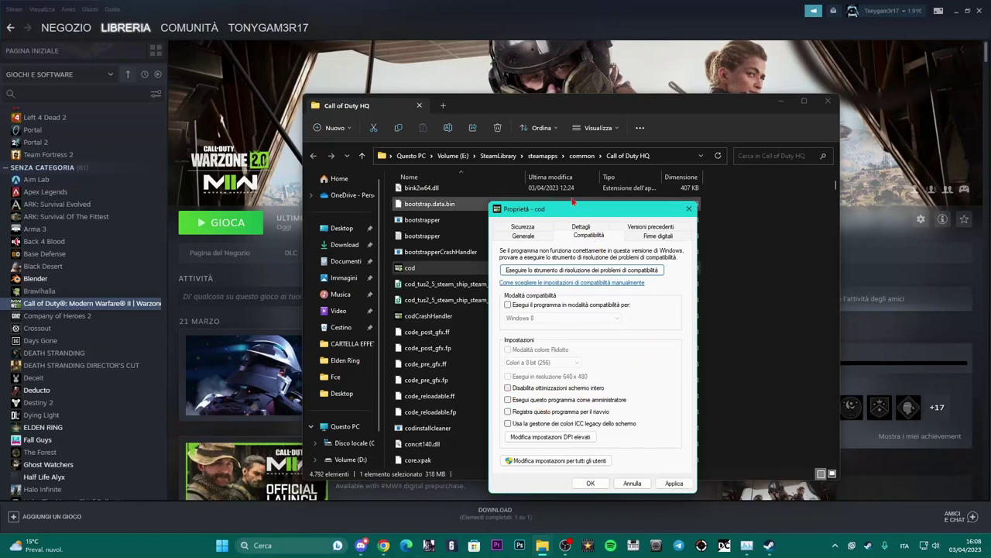
{"action": "left_click_drag", "start_coordinate": [574, 210], "coordinate": [609, 176]}
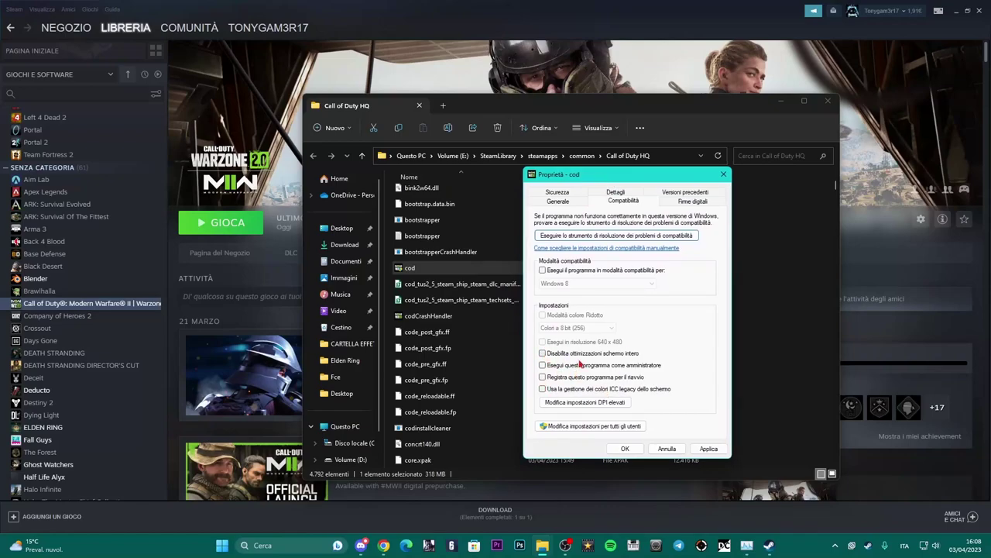
{"action": "left_click", "coordinate": [625, 448]}
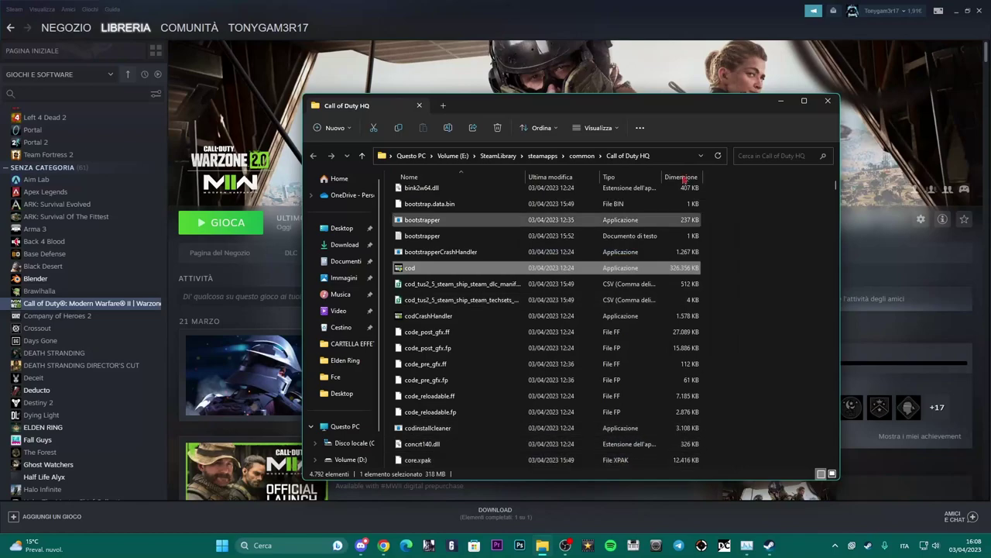
{"action": "left_click", "coordinate": [828, 101]}
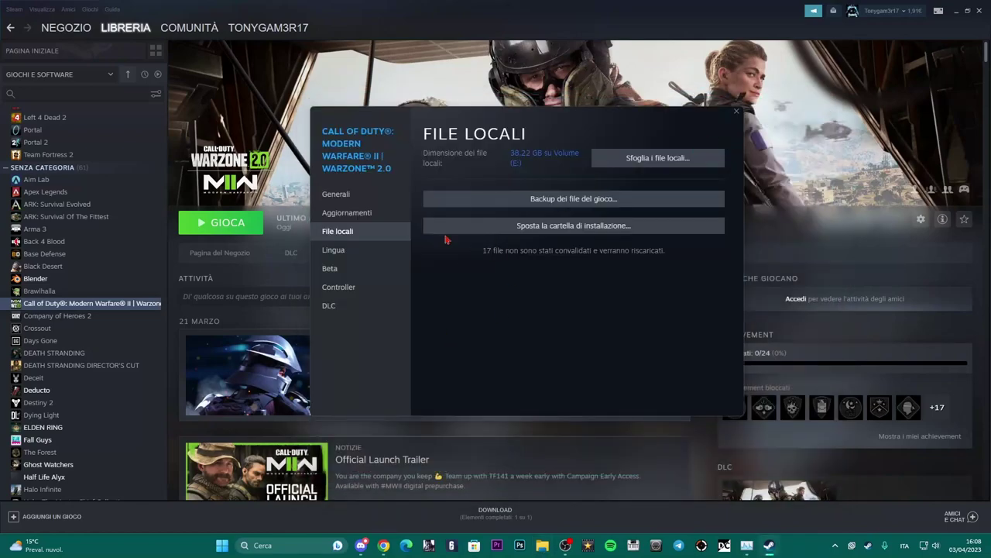
Verify the integrity of the game files from the game's local files properties.
{"action": "left_click", "coordinate": [336, 193]}
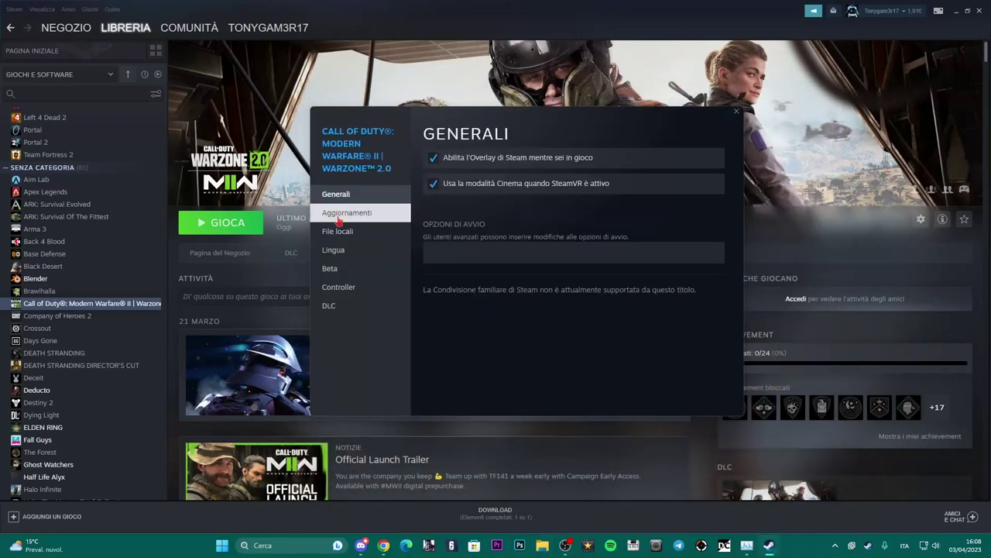
{"action": "left_click", "coordinate": [339, 215]}
{"action": "left_click", "coordinate": [338, 231]}
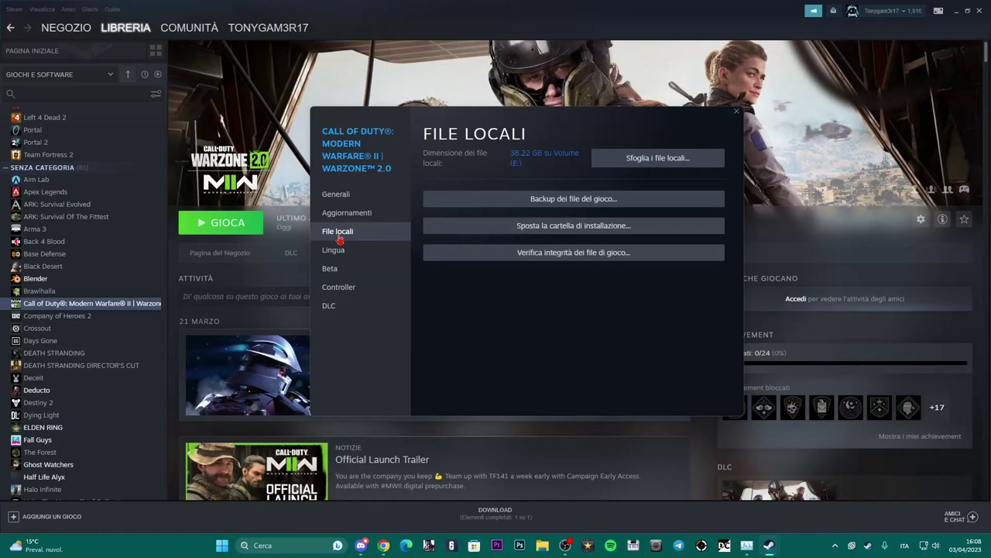
{"action": "left_click", "coordinate": [569, 259]}
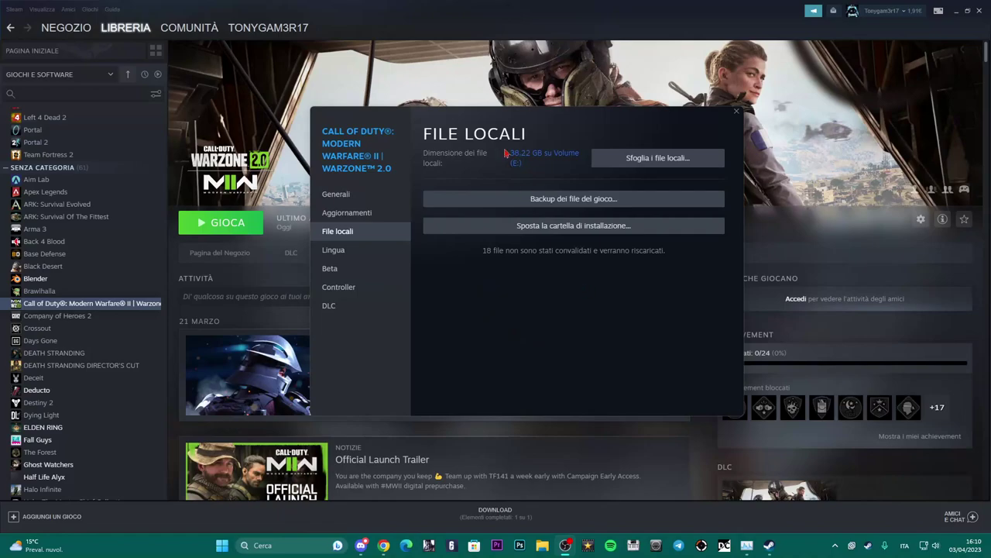
Browse the game's local files again, close the game properties and select the D3D12 folder.
{"action": "left_click_drag", "start_coordinate": [487, 116], "coordinate": [557, 119]}
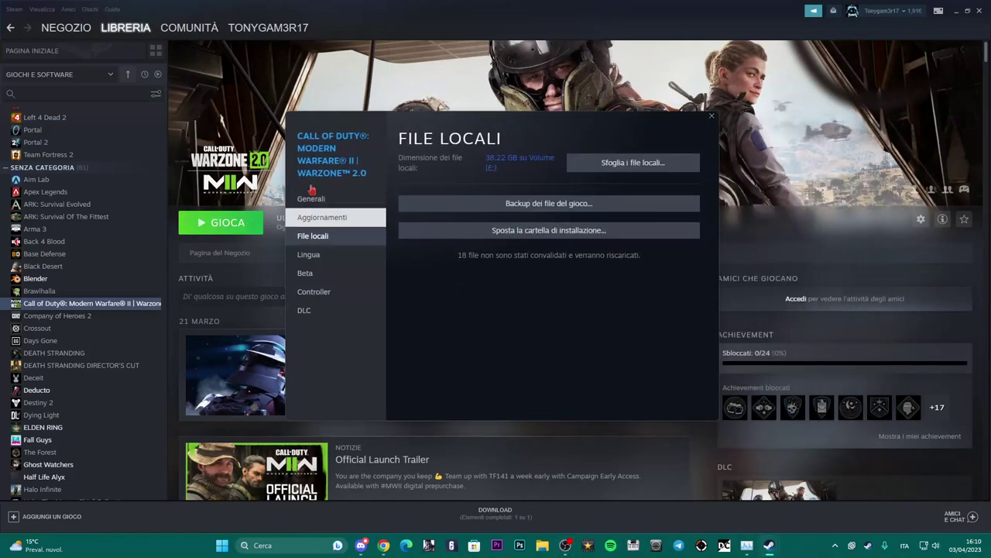
{"action": "left_click", "coordinate": [604, 163]}
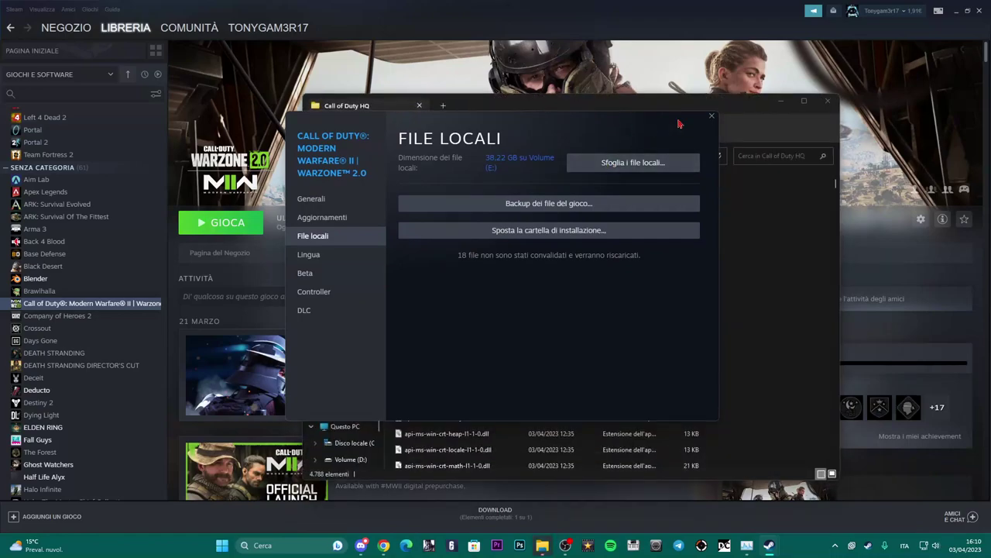
{"action": "left_click", "coordinate": [712, 115]}
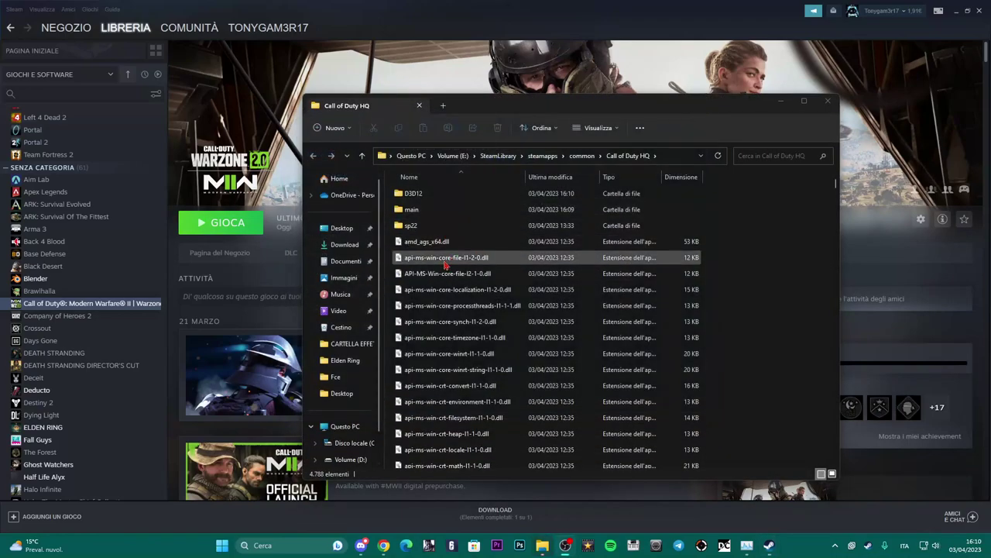
{"action": "left_click", "coordinate": [424, 197]}
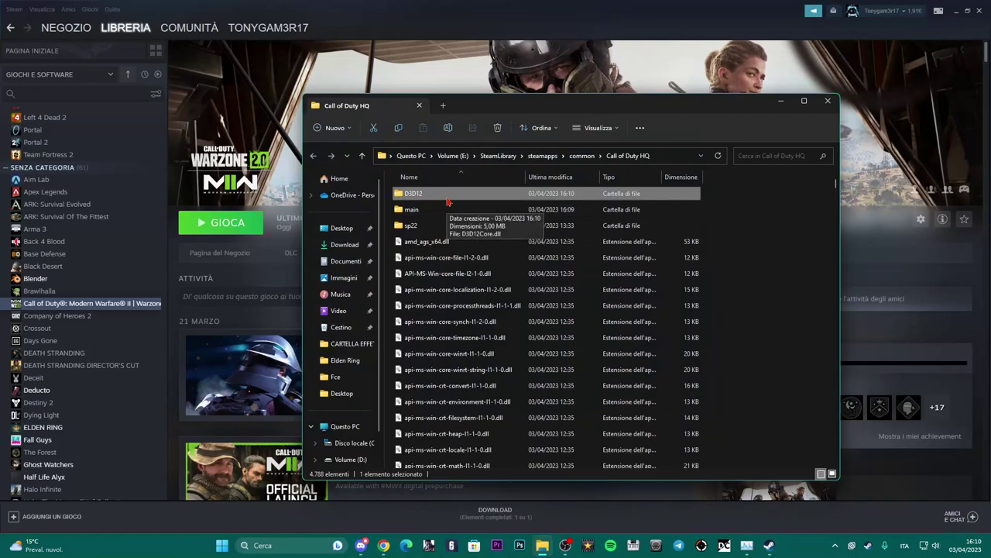
Disable fullscreen optimizations in the compatibility properties of the cod application, apply the change and close the installation folder.
{"action": "scroll", "coordinate": [444, 199], "scroll_direction": "down", "scroll_amount": 15}
{"action": "left_click", "coordinate": [421, 205]}
{"action": "right_click", "coordinate": [421, 205]}
{"action": "left_click", "coordinate": [476, 381]}
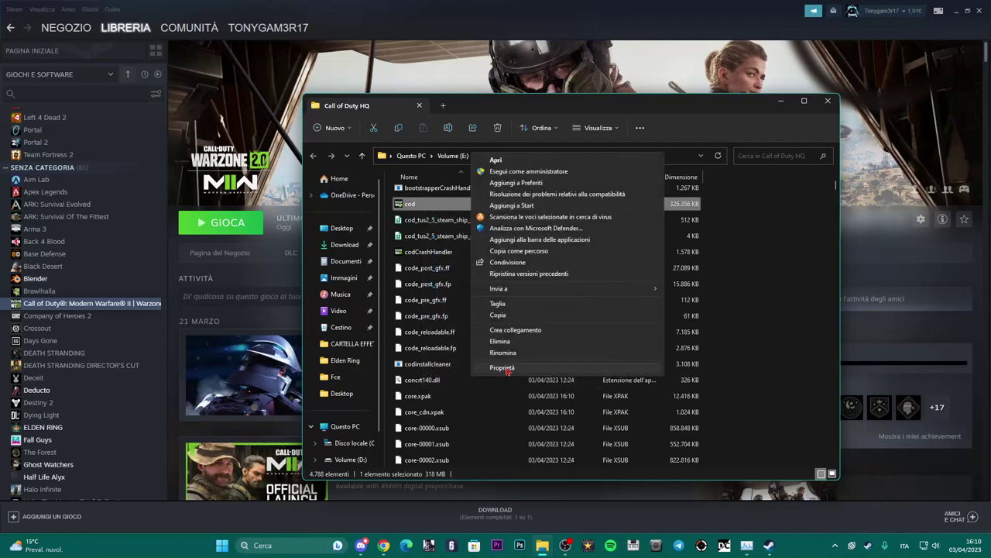
{"action": "left_click", "coordinate": [488, 369]}
{"action": "left_click", "coordinate": [575, 270]}
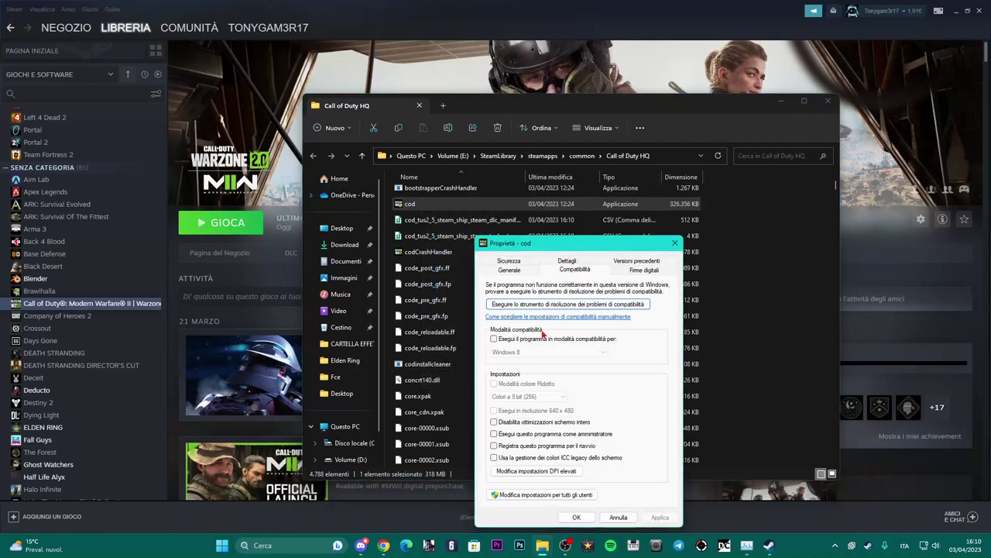
{"action": "left_click", "coordinate": [494, 422]}
{"action": "left_click", "coordinate": [660, 516]}
{"action": "left_click", "coordinate": [576, 517]}
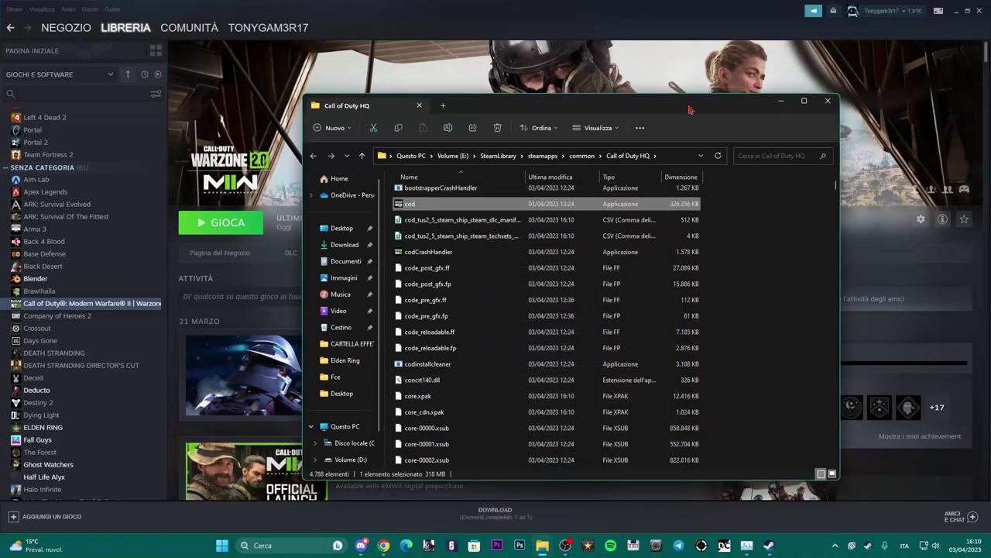
{"action": "left_click_drag", "start_coordinate": [692, 110], "coordinate": [661, 109]}
{"action": "left_click", "coordinate": [796, 101]}
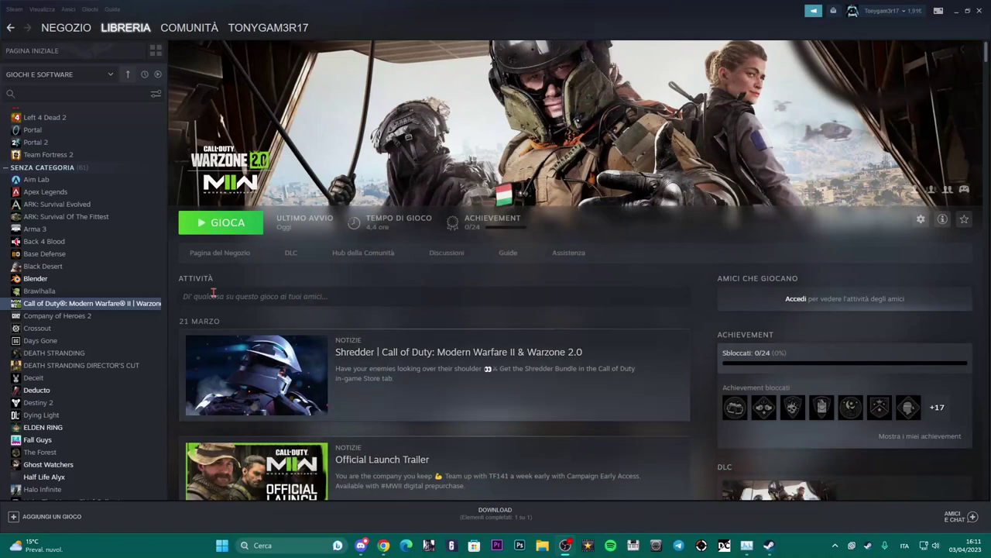
Launch Call of Duty with the Steam window minimized and scroll through the end user licence agreement.
{"action": "left_click", "coordinate": [225, 222]}
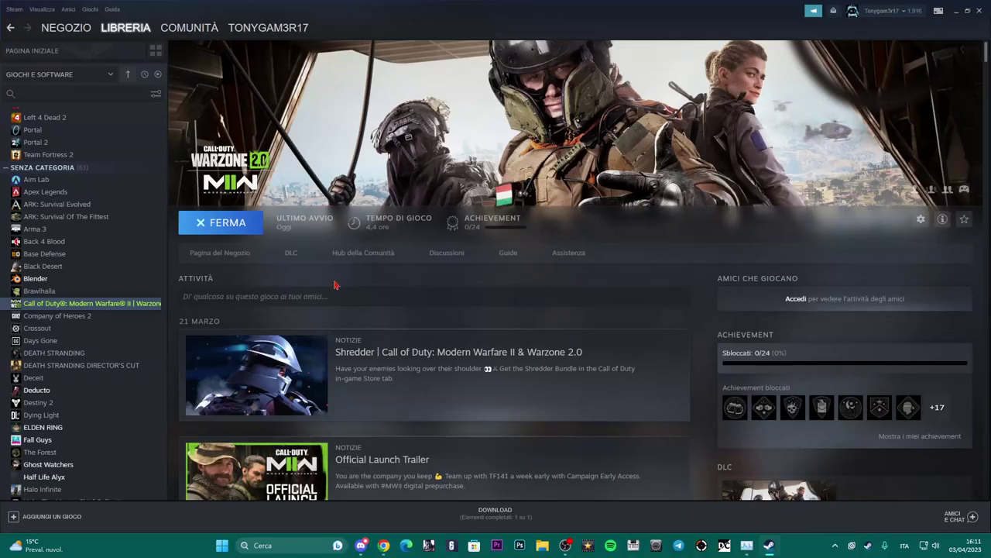
{"action": "left_click_drag", "start_coordinate": [503, 35], "coordinate": [505, 110]}
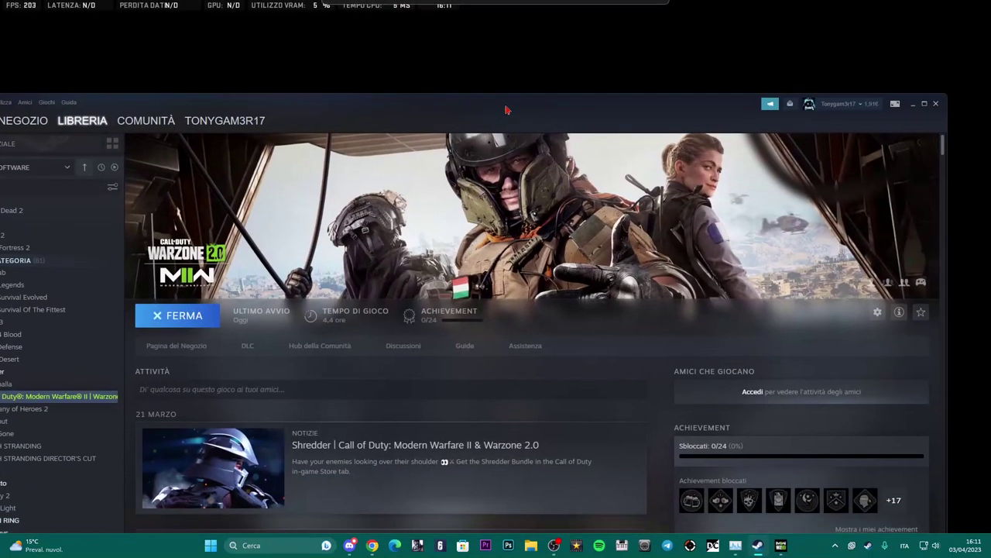
{"action": "left_click", "coordinate": [913, 103]}
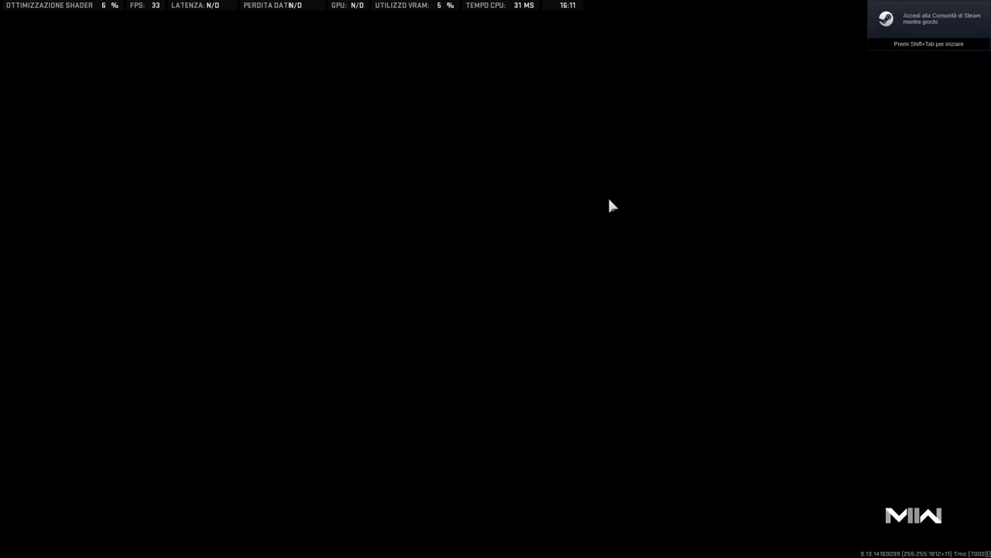
{"action": "scroll", "coordinate": [598, 257], "scroll_direction": "down", "scroll_amount": 10}
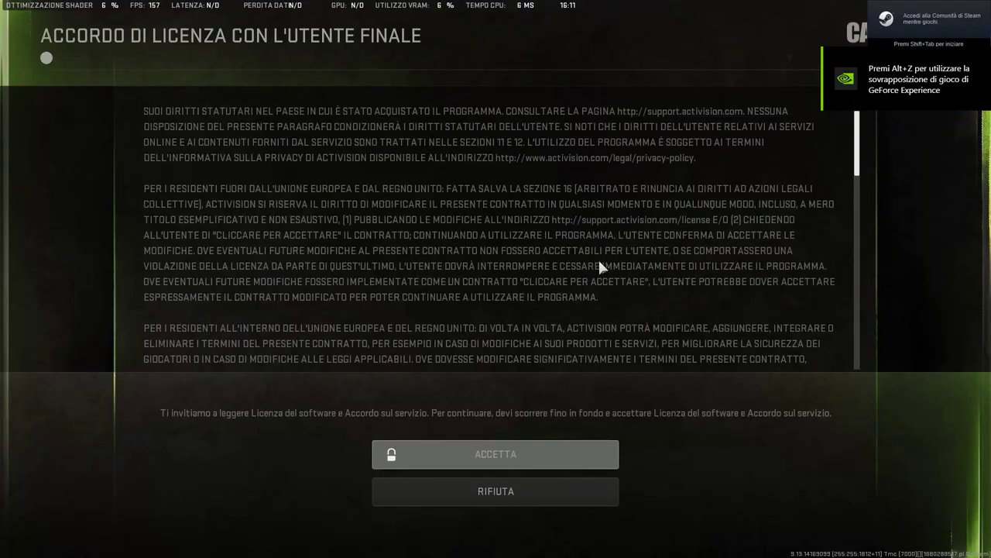
{"action": "scroll", "coordinate": [599, 263], "scroll_direction": "down", "scroll_amount": 10}
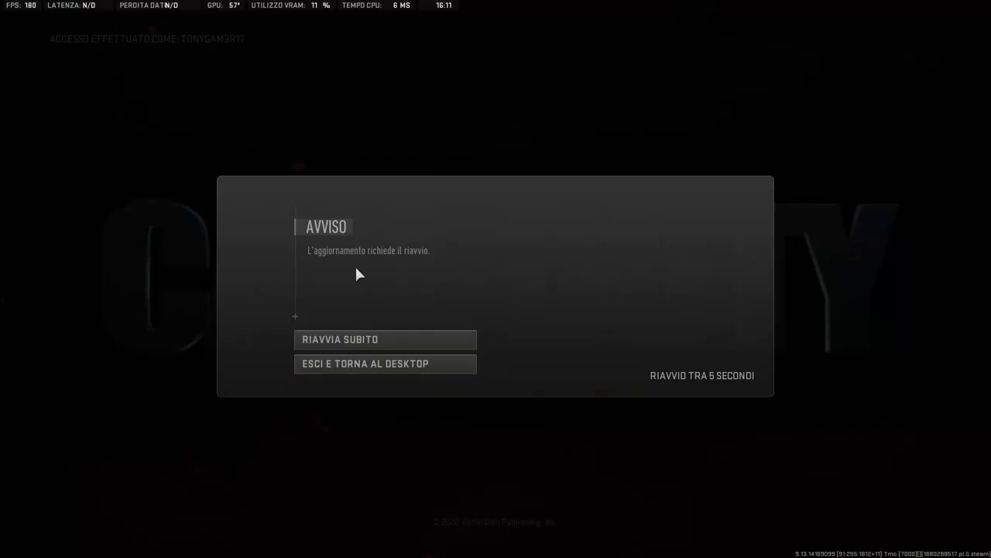
Restart the game immediately for the required update and dismiss the update notice.
{"action": "left_click", "coordinate": [349, 345]}
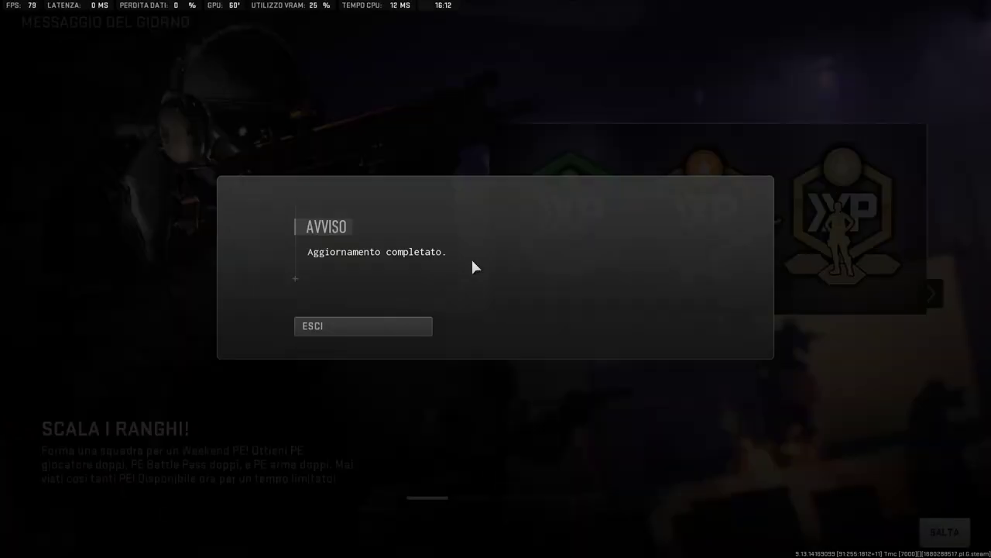
{"action": "left_click", "coordinate": [331, 329]}
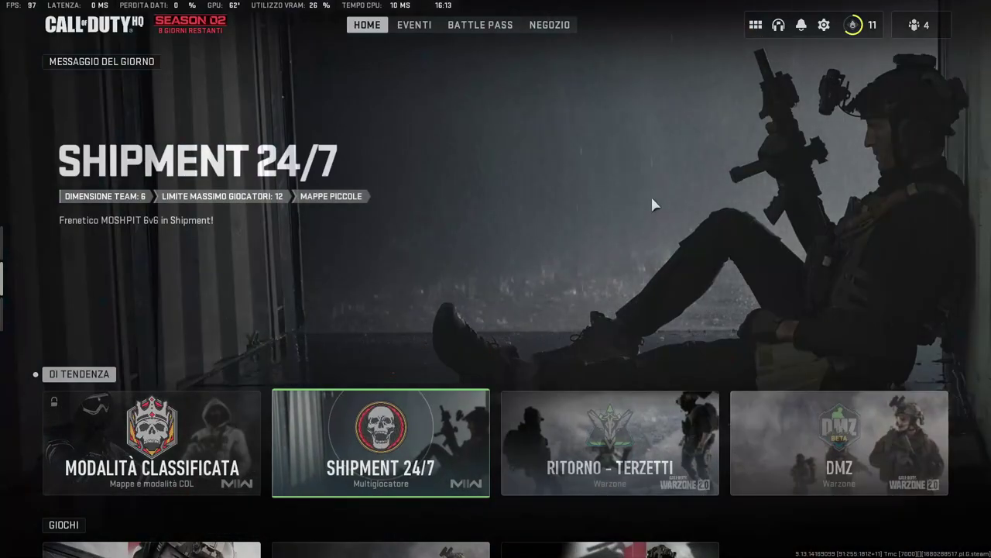